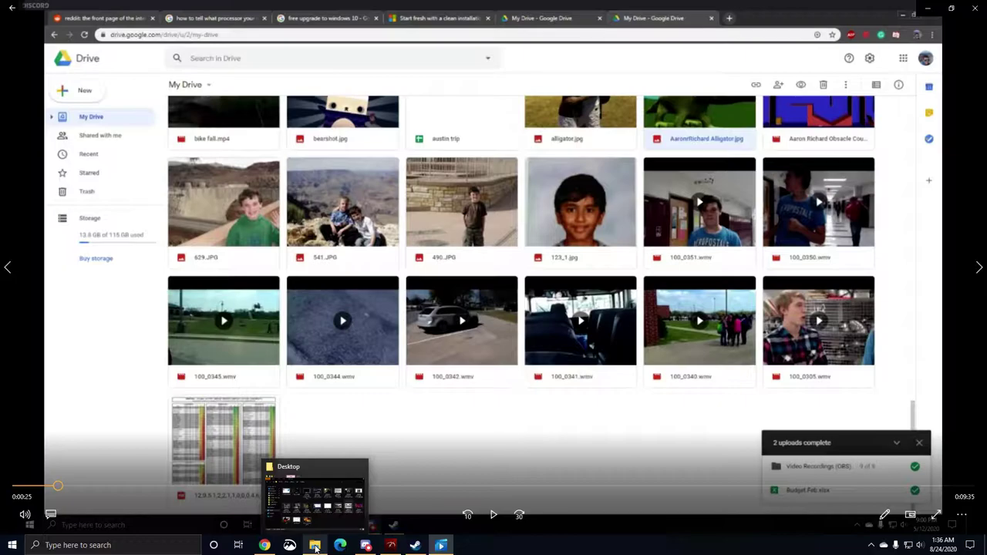
Bring the Clips\Desktop folder window in front of the paused clip.
left_click(314, 546)
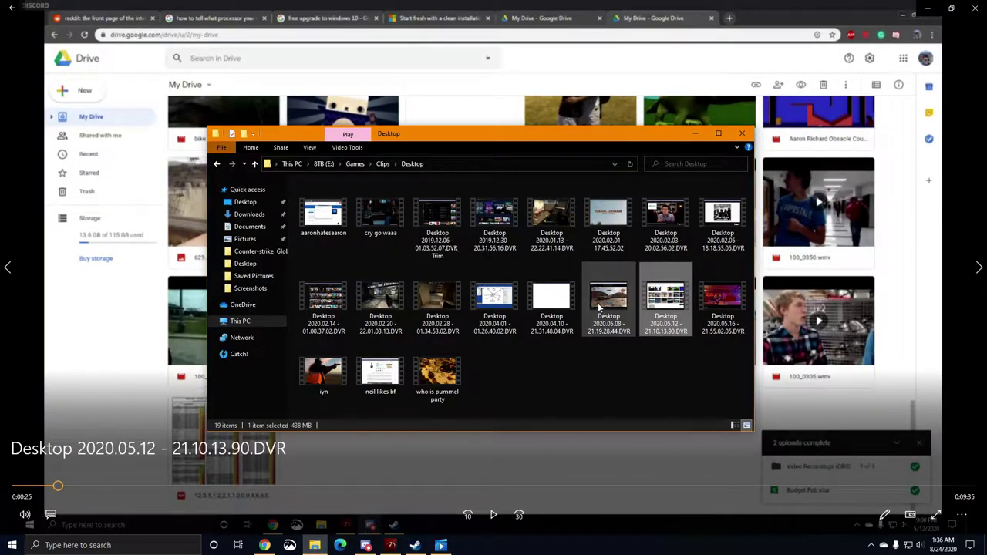
Play the Desktop 2020.05.08 - 21.19.28.44 clip and skip ahead to about 0:03:59.
double_click(598, 302)
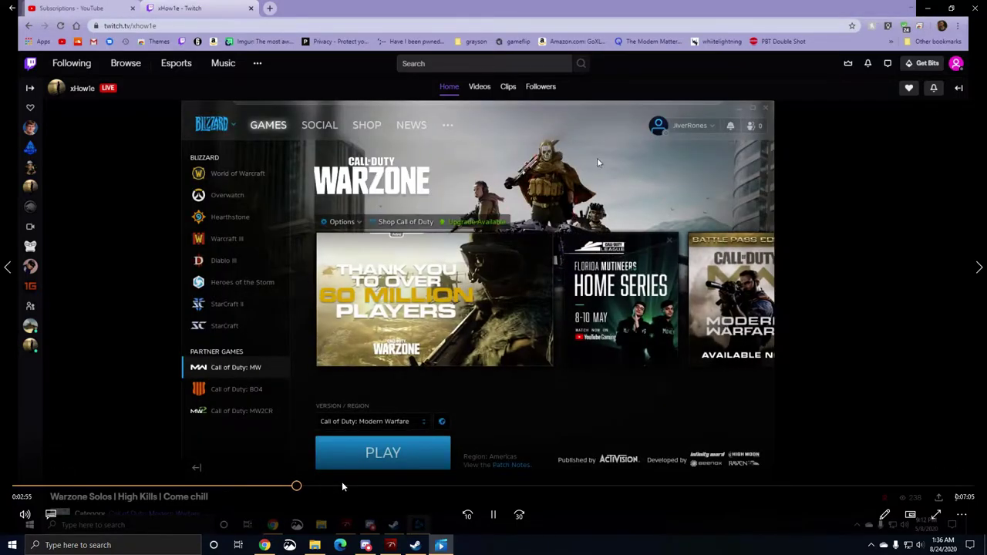
left_click(342, 486)
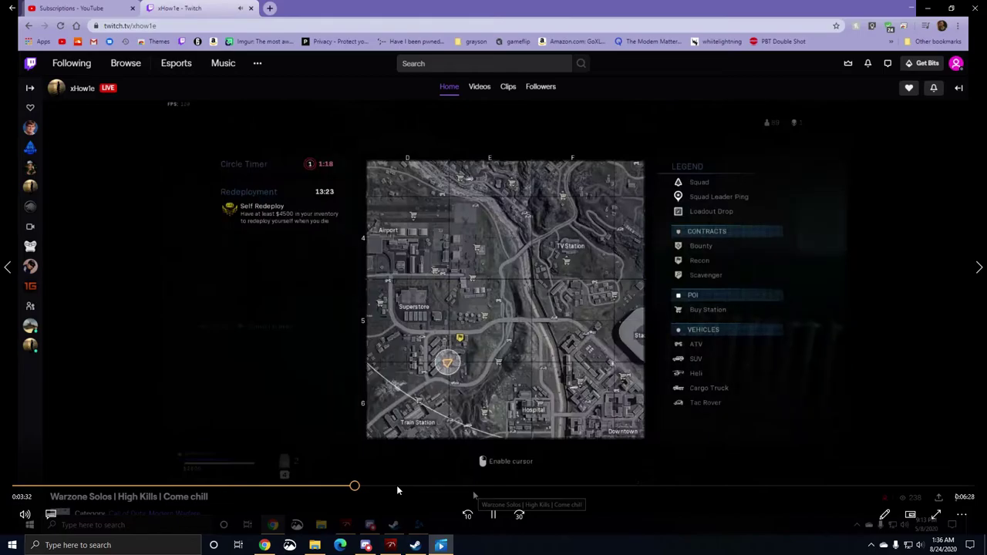
left_click_drag(396, 485, 499, 486)
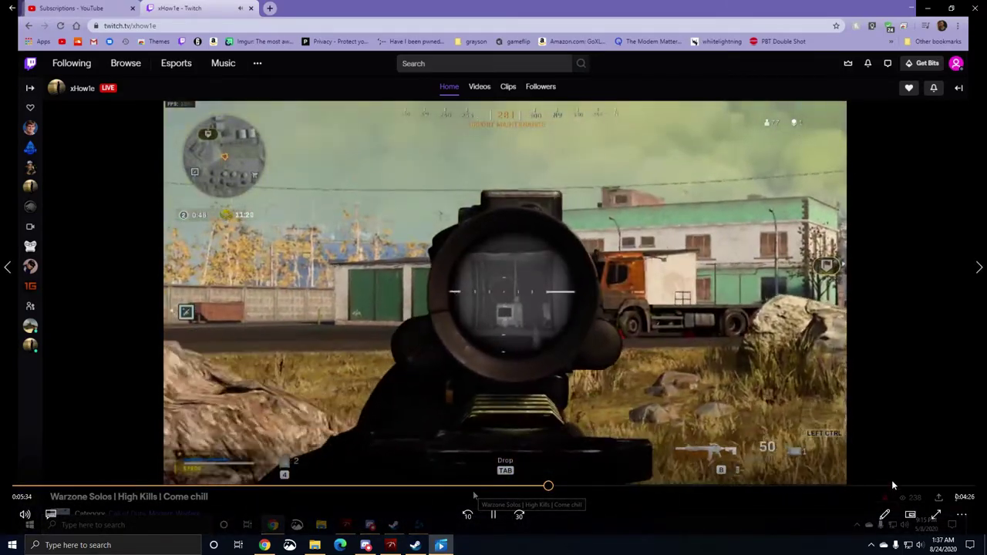
Jump to the clip's final seconds, then step back to about 0:09:31.
left_click(894, 486)
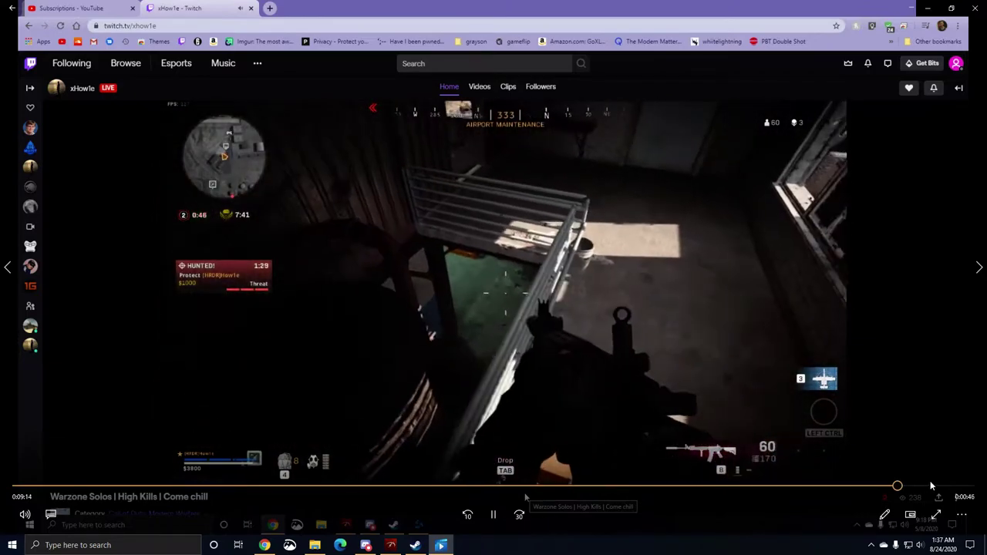
left_click(948, 486)
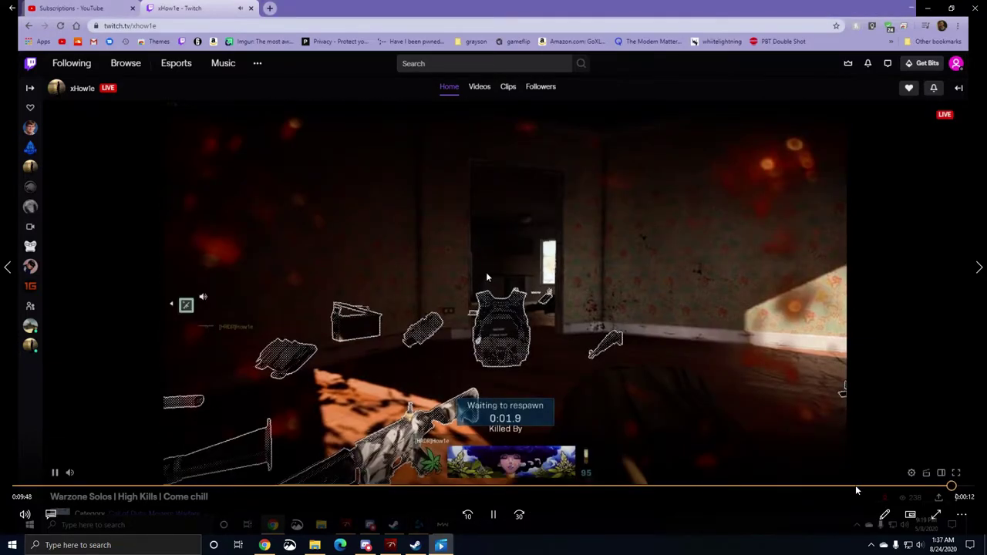
left_click(471, 515)
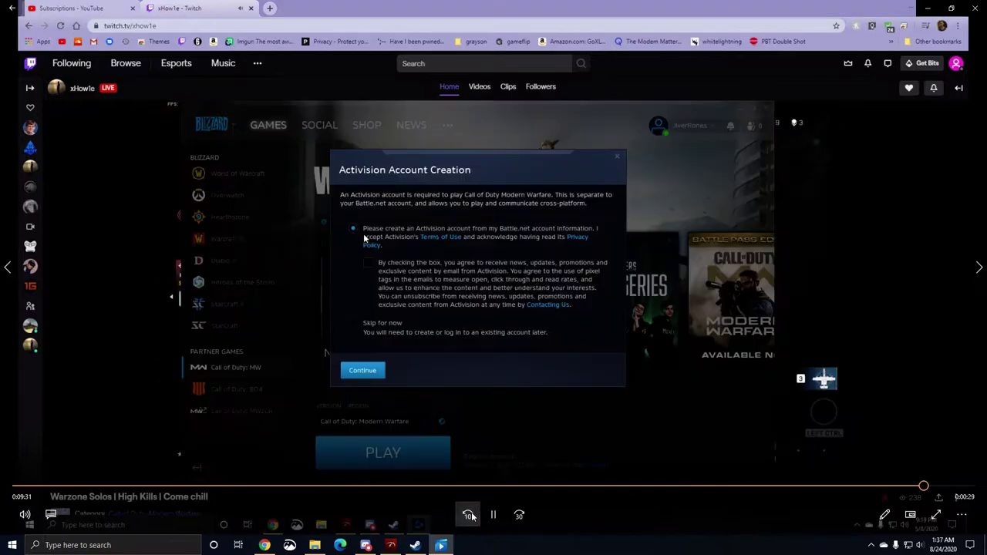
left_click(470, 515)
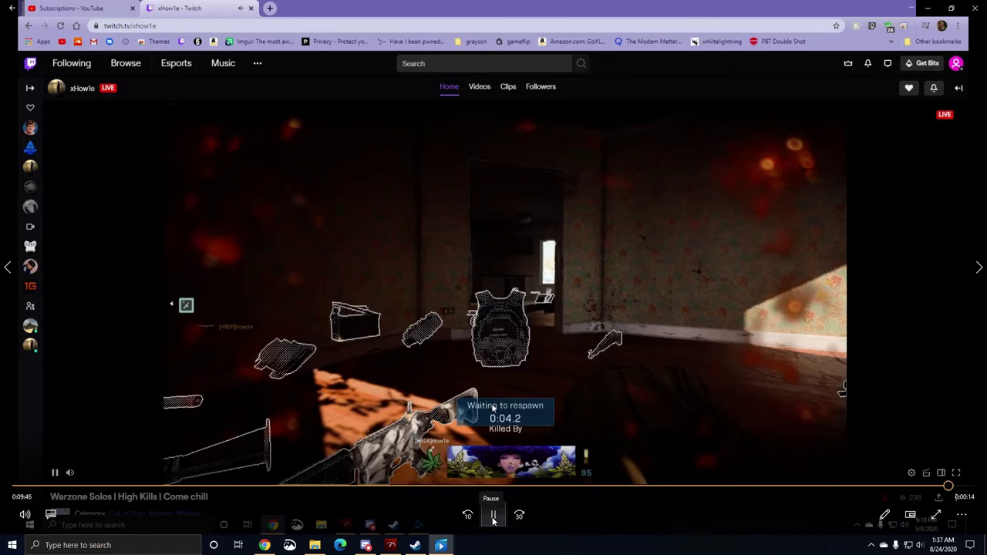
Pause playback and open the Desktop 2020.02.14 - 01.00.37.02 clip from the clips folder.
left_click(494, 515)
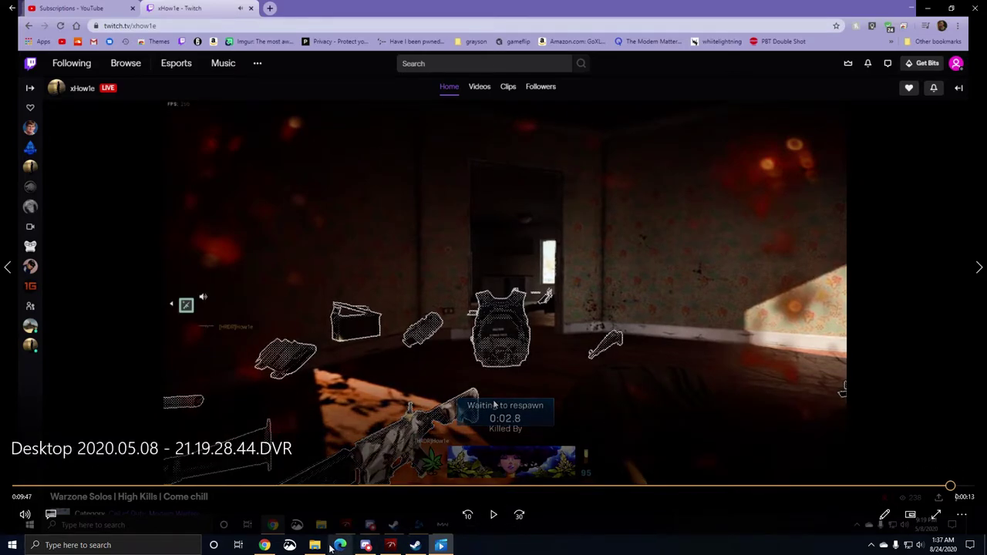
left_click(316, 546)
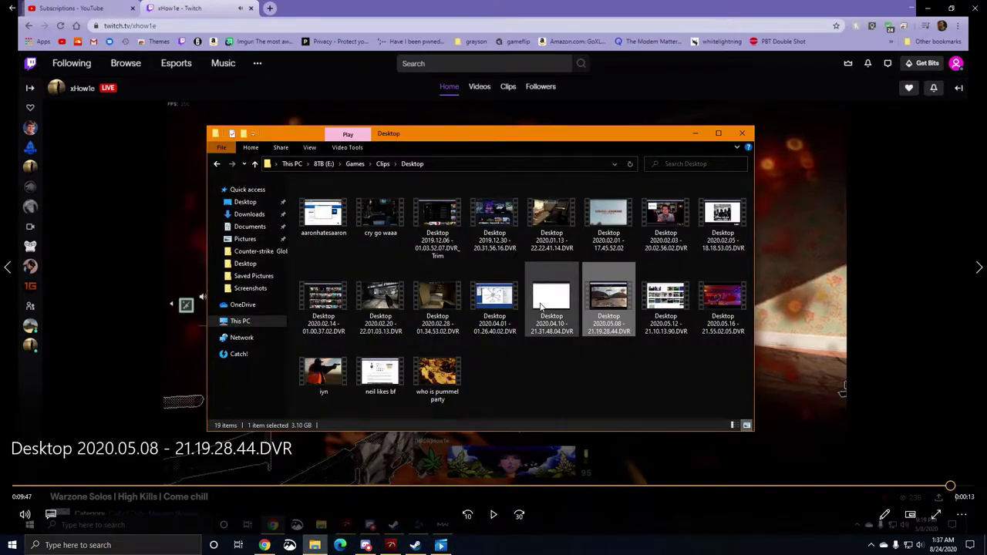
left_click(581, 535)
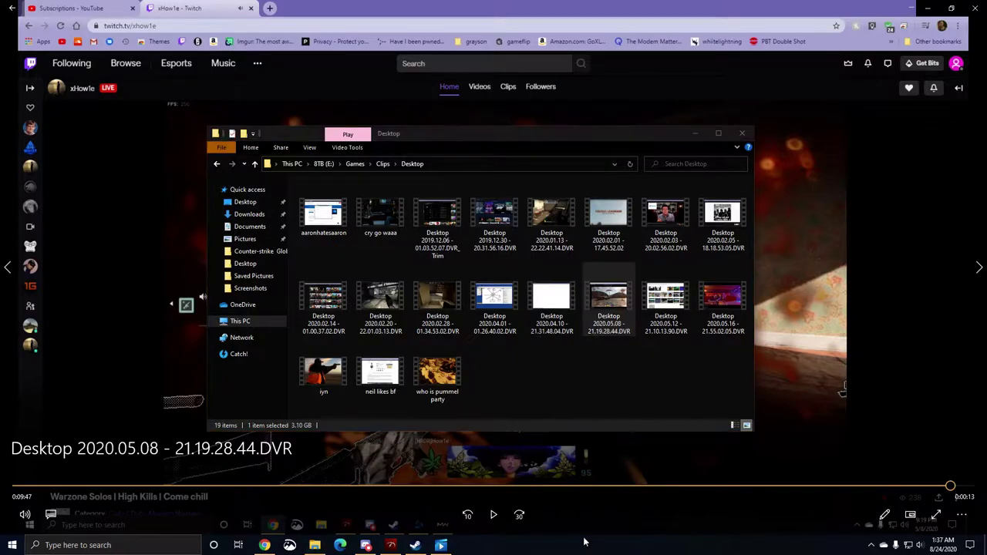
left_click(590, 467)
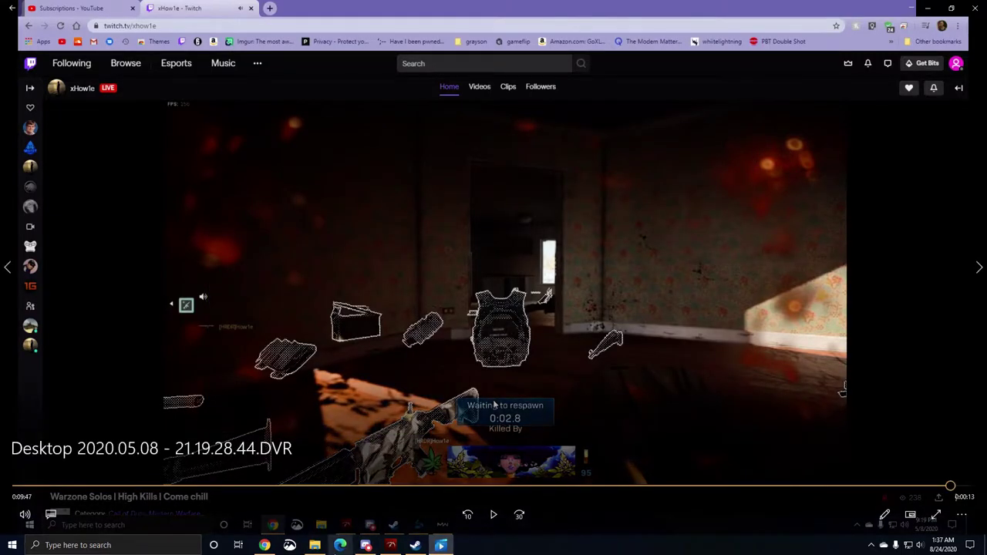
left_click(316, 546)
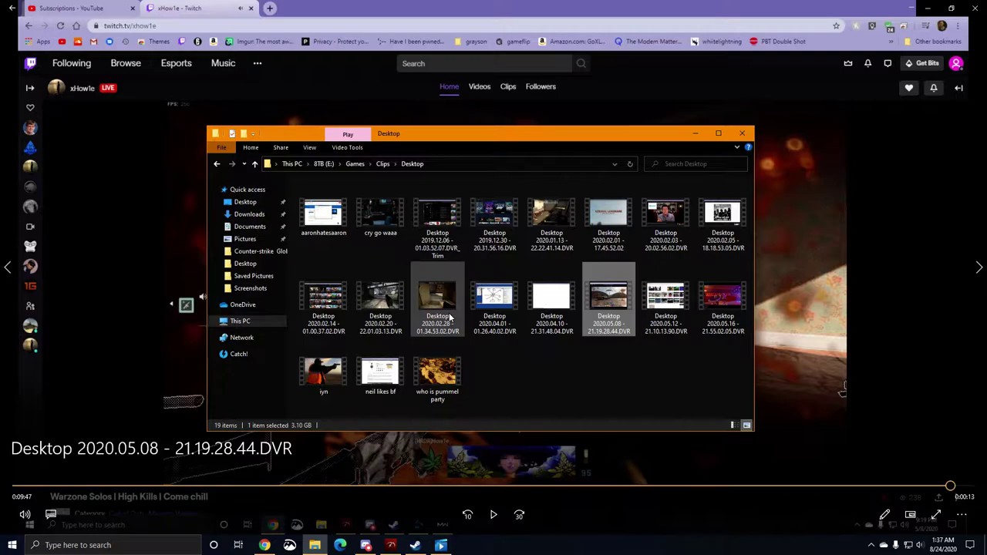
double_click(323, 305)
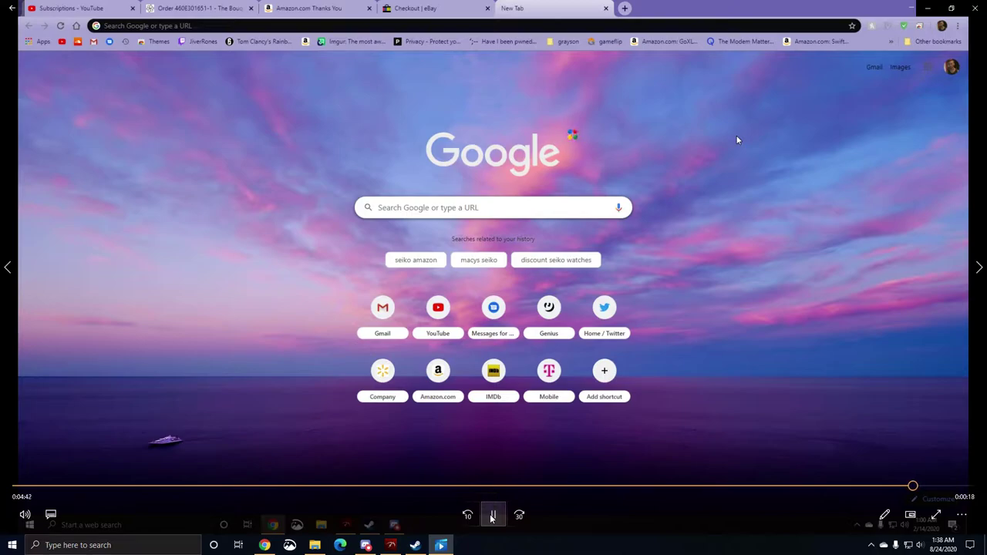
Pause, rewind a few seconds, pause and resume the 2020.02.14 clip near 4:51.
left_click(491, 515)
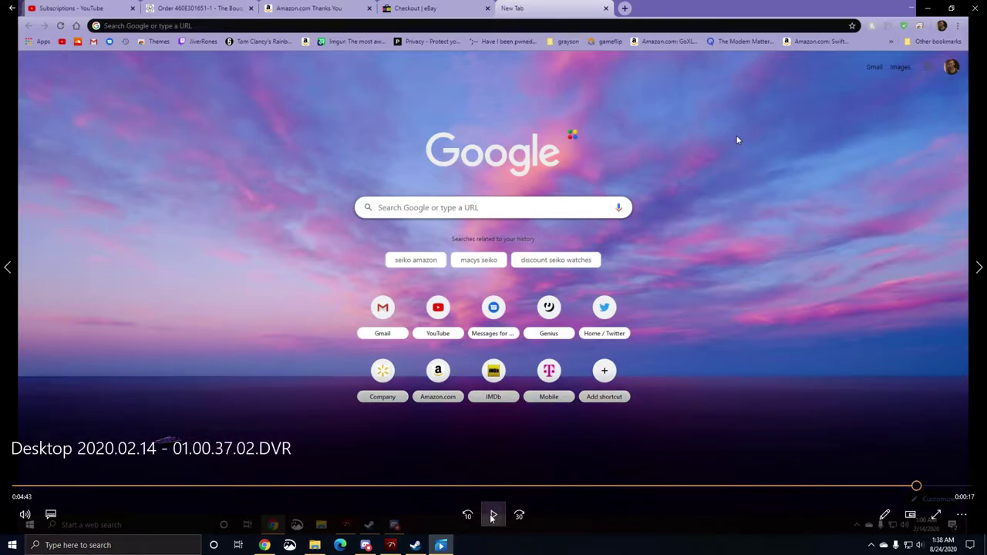
left_click(491, 515)
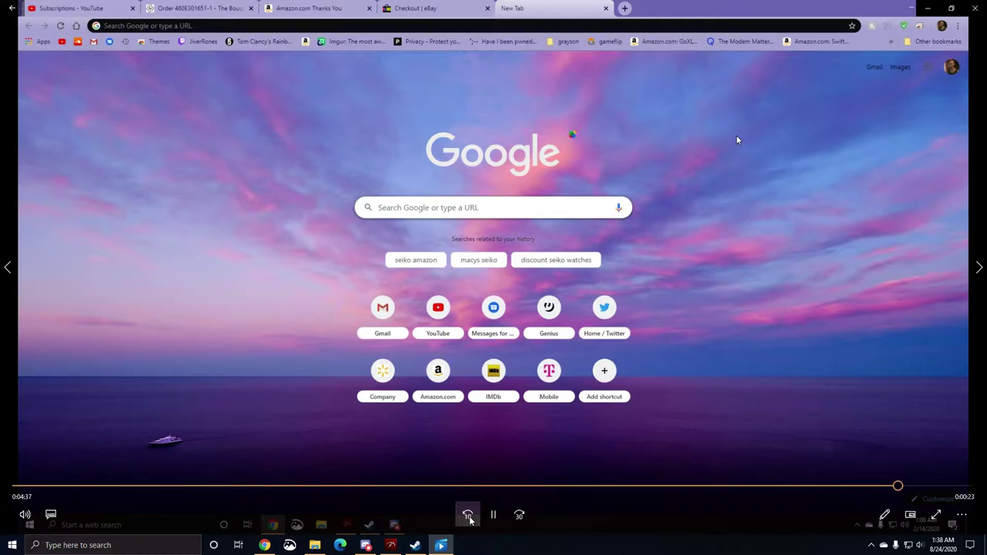
left_click(491, 515)
left_click(489, 515)
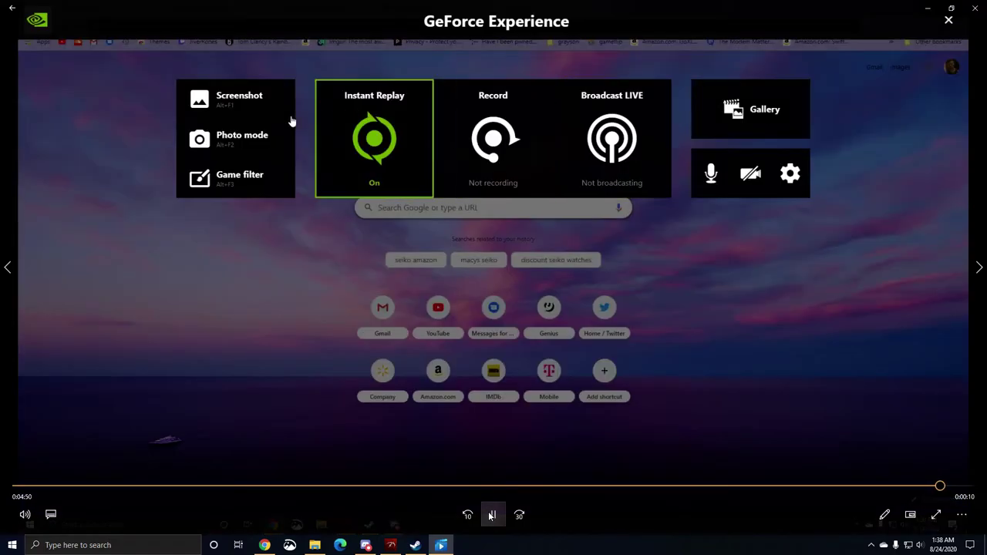
Pause the current clip and open the Desktop 2020.02.20 - 22.01.03.13 clip.
left_click(489, 515)
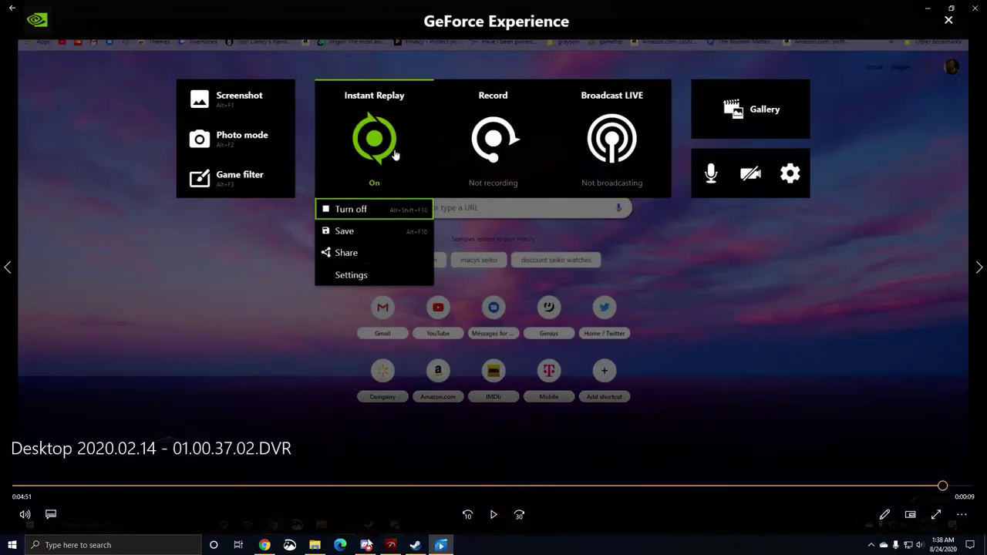
left_click(315, 546)
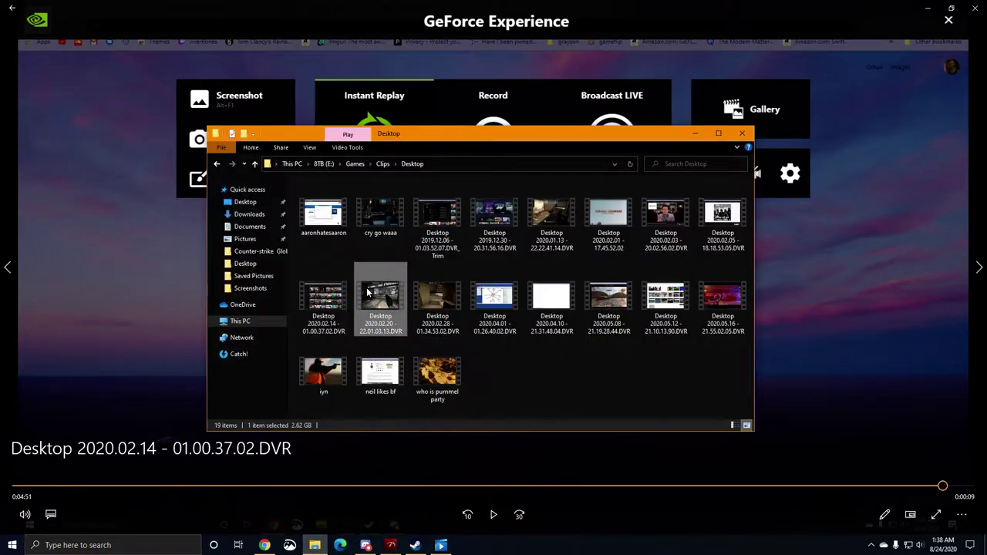
double_click(324, 299)
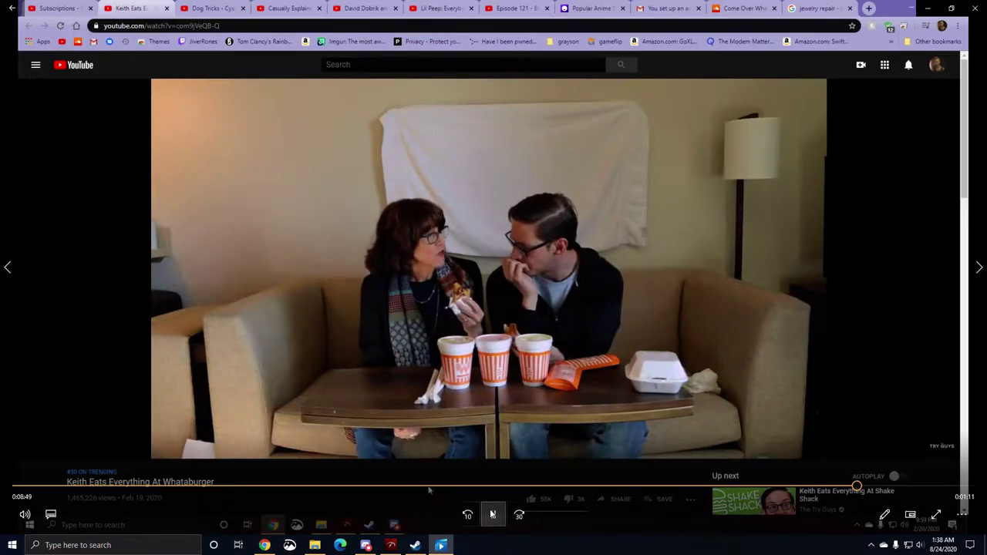
Pause the new YouTube recording clip, then resume its playback.
left_click(475, 493)
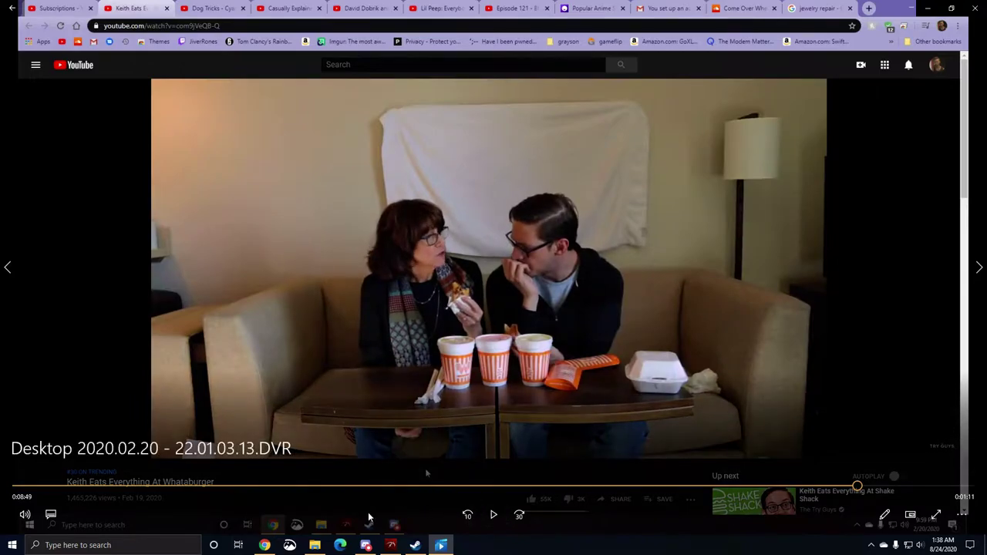
left_click(314, 545)
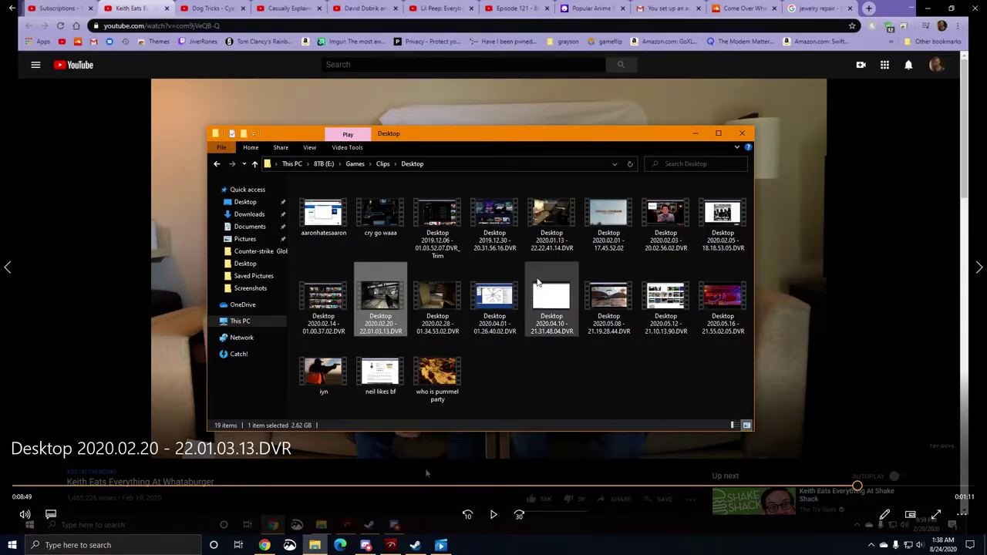
left_click(493, 515)
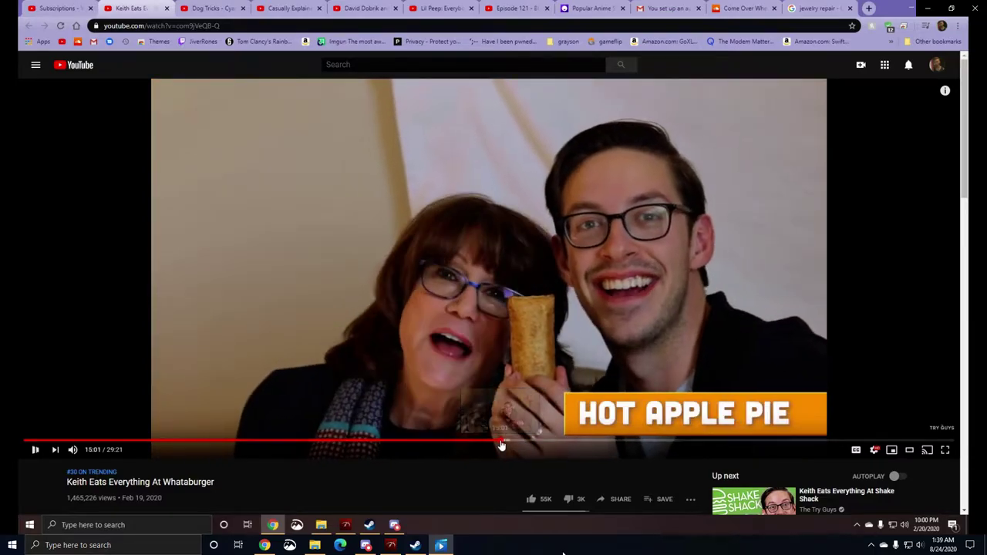
Click in the player, then bring up the clips folder and clear its file selection.
left_click(500, 443)
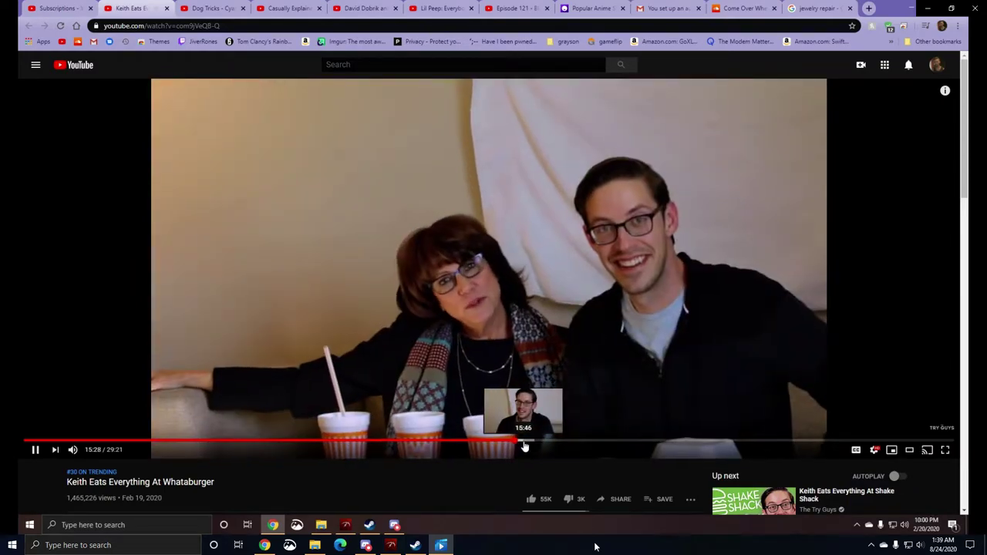
left_click(525, 446)
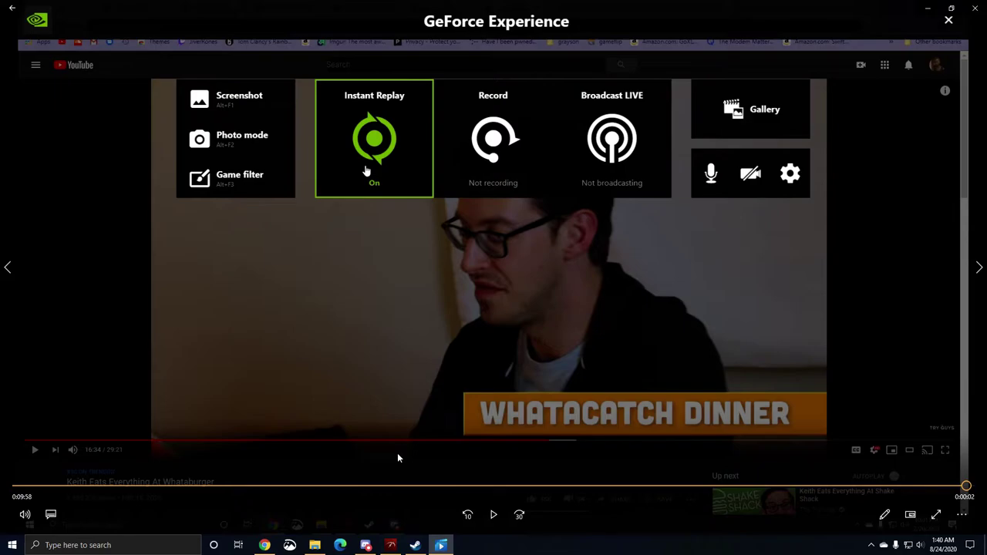
left_click(314, 545)
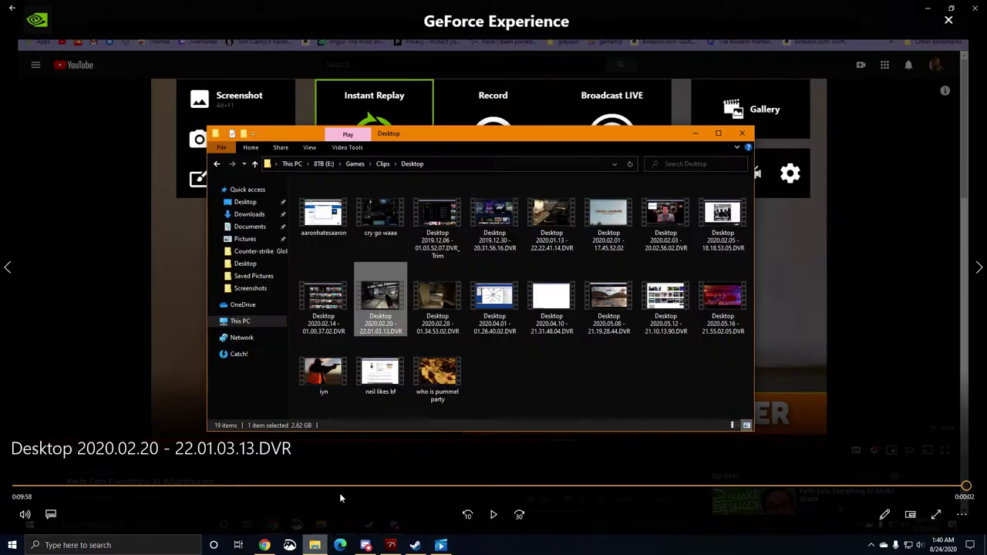
mouse_move(437, 302)
left_click(544, 379)
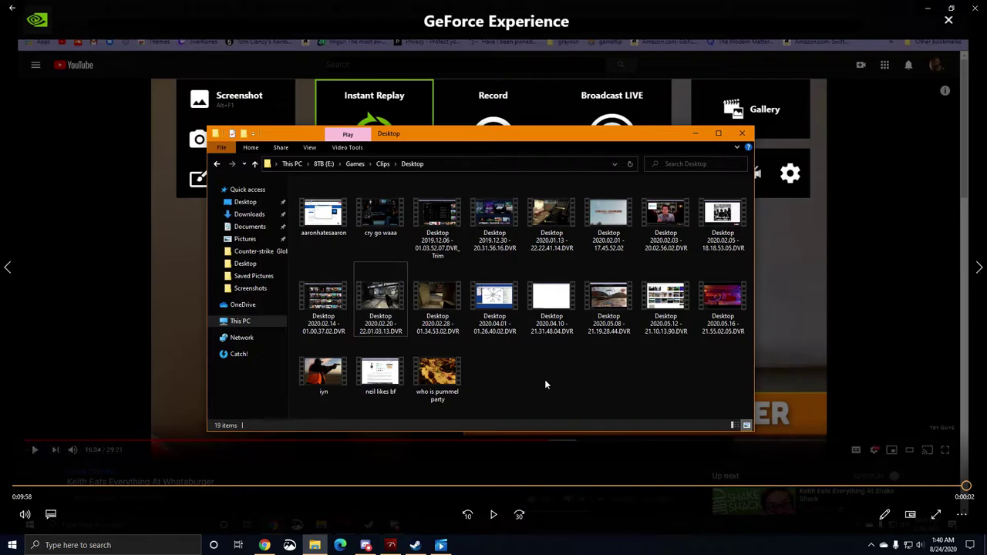
Open the skribbl.io clip and seek back to an earlier moment in Round 1.
double_click(495, 302)
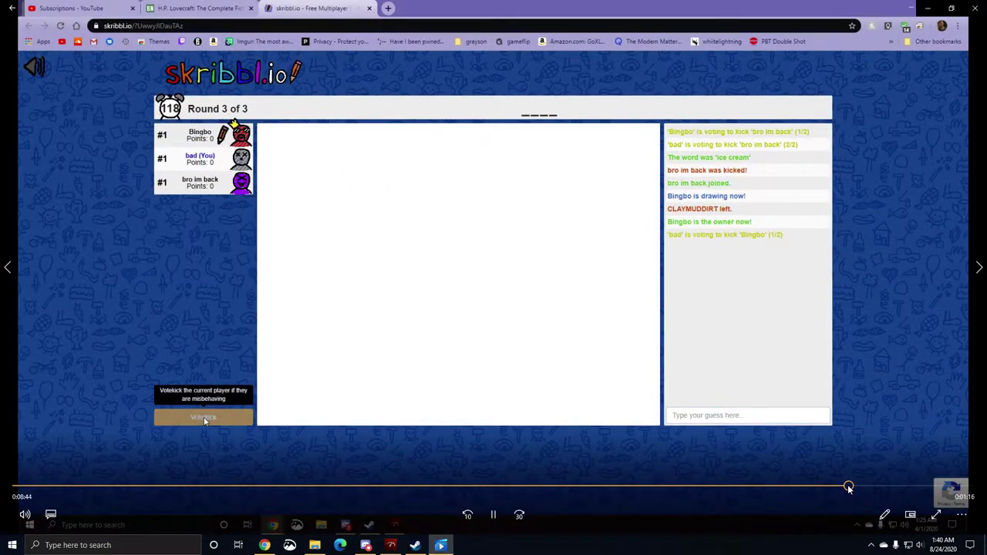
left_click_drag(833, 486, 638, 485)
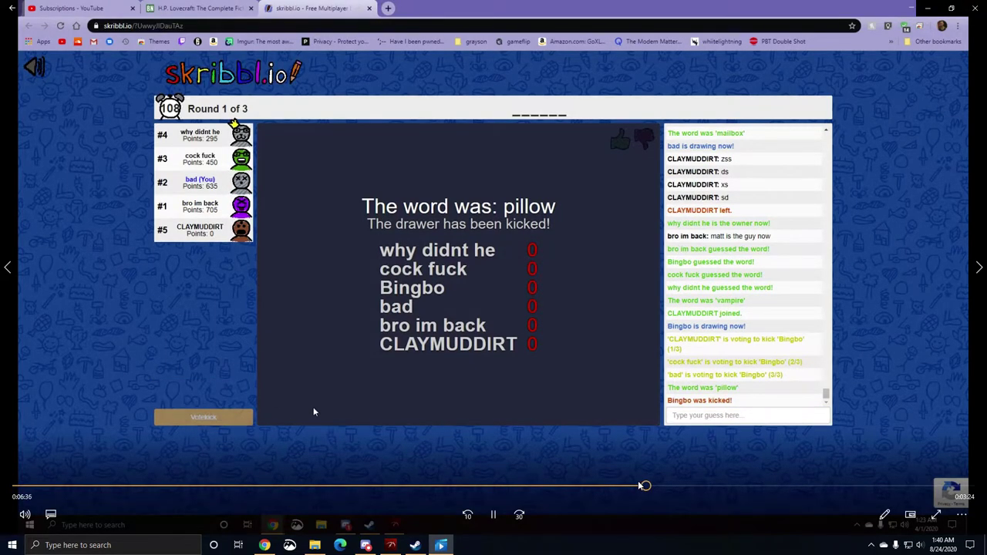
left_click(468, 515)
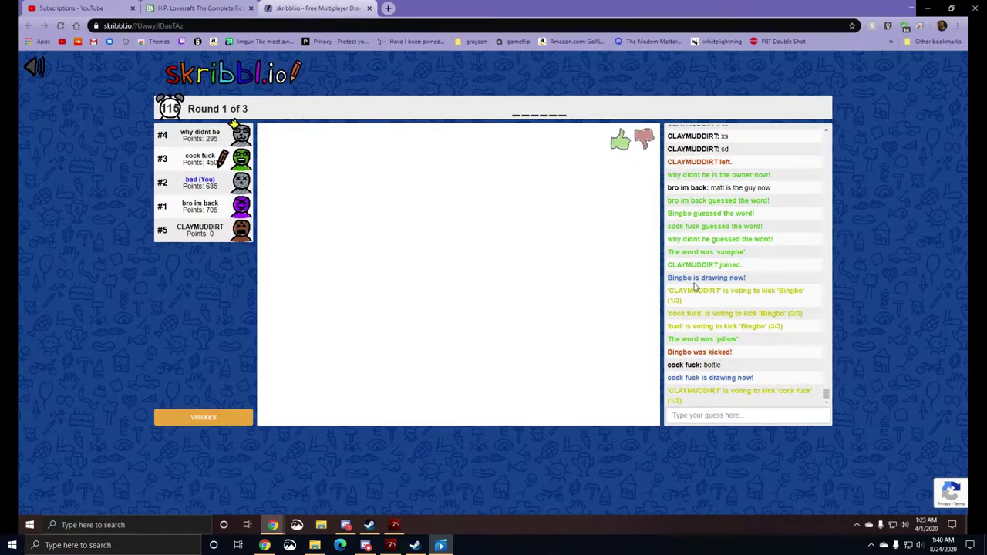
left_click(204, 417)
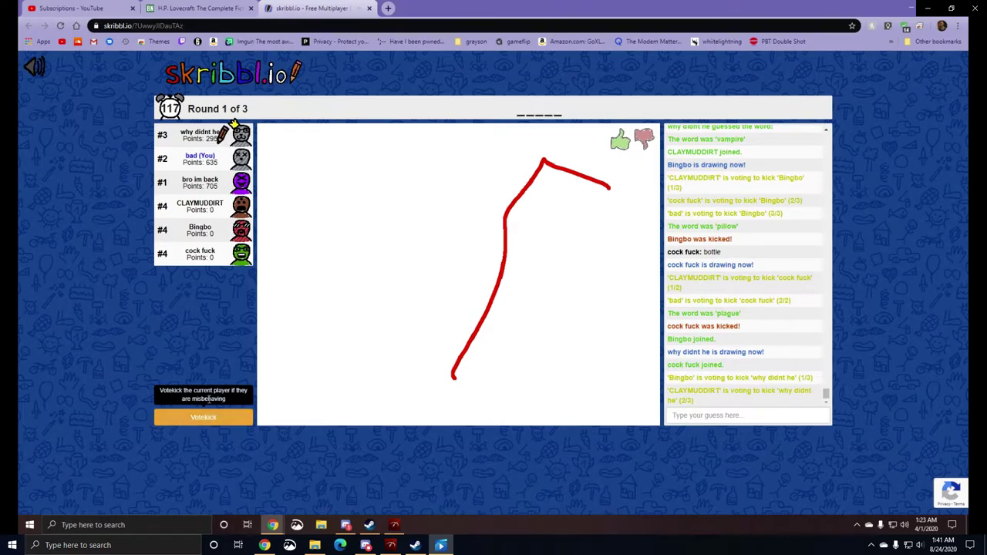
left_click(202, 418)
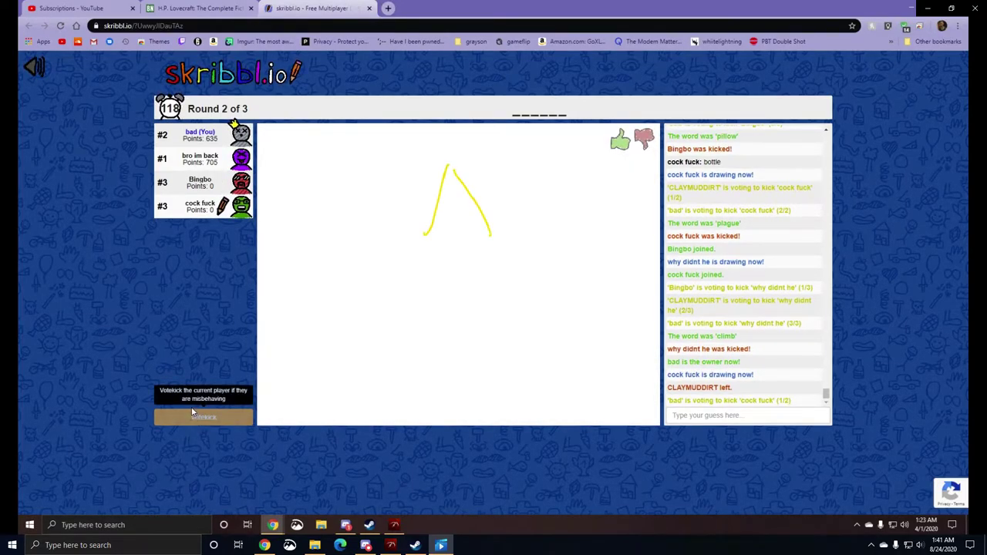
left_click(195, 418)
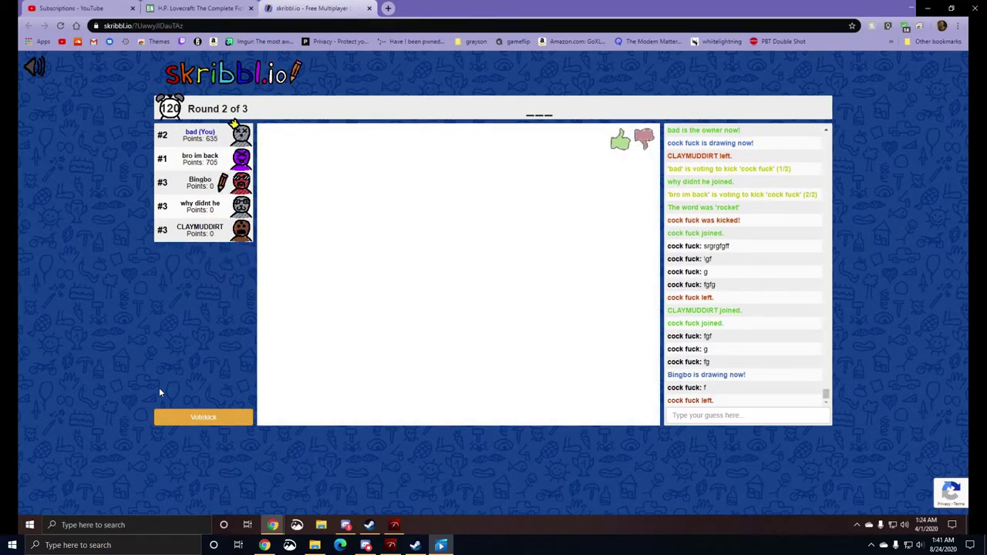
left_click(204, 416)
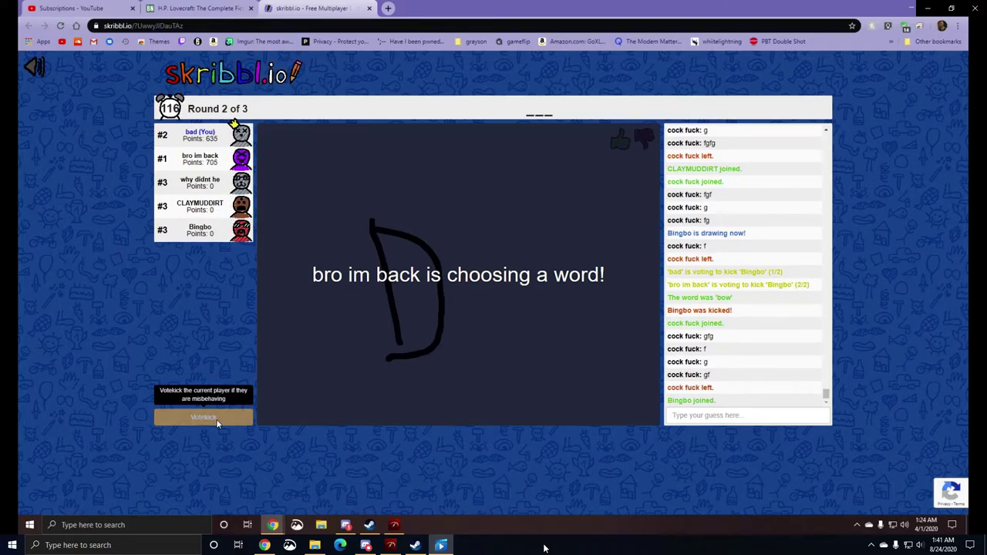
left_click(216, 419)
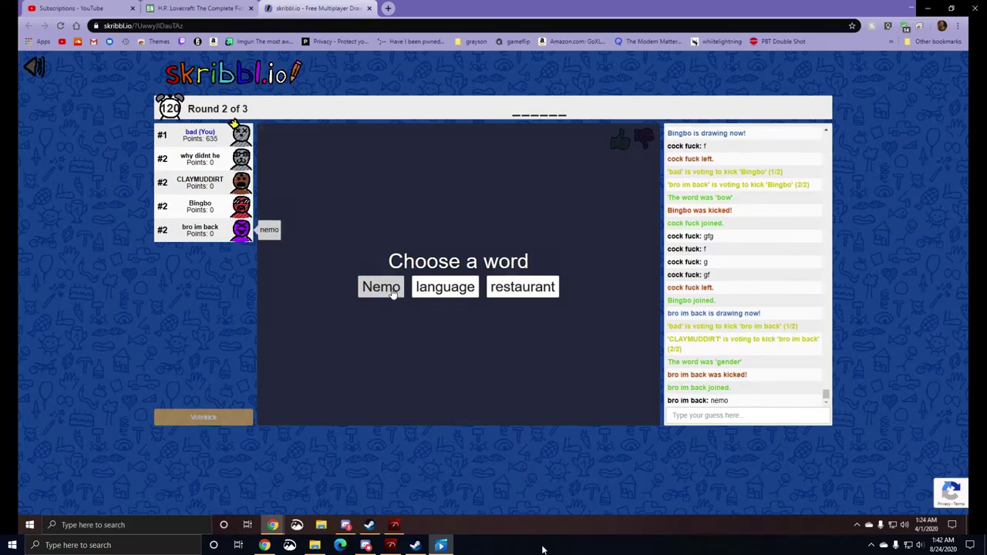
left_click(392, 291)
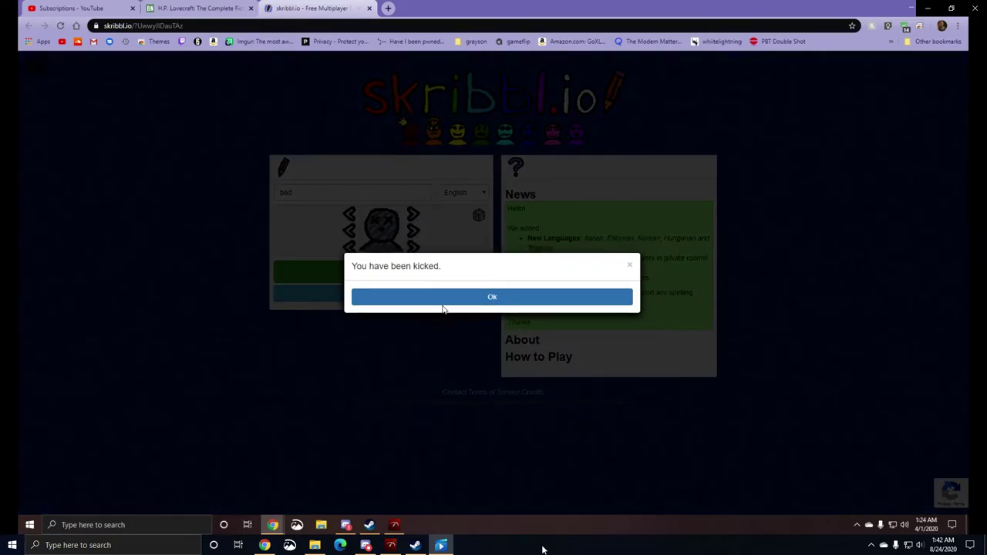
left_click(443, 299)
left_click(409, 297)
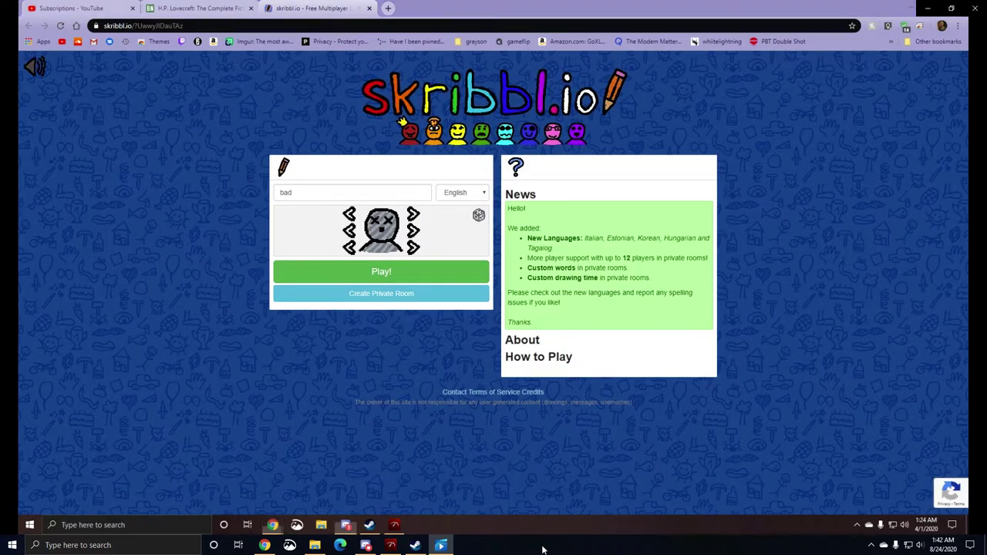
key("F5")
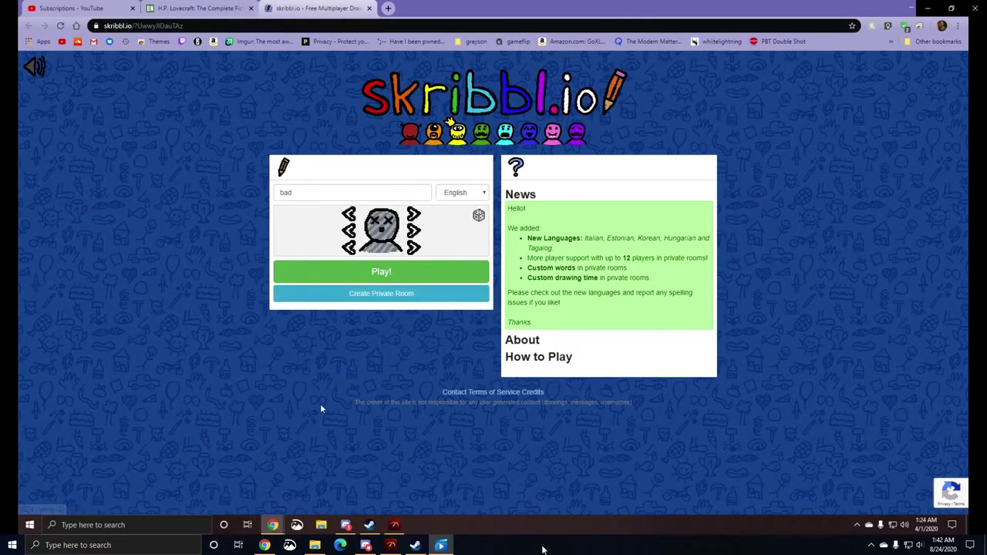
left_click(381, 272)
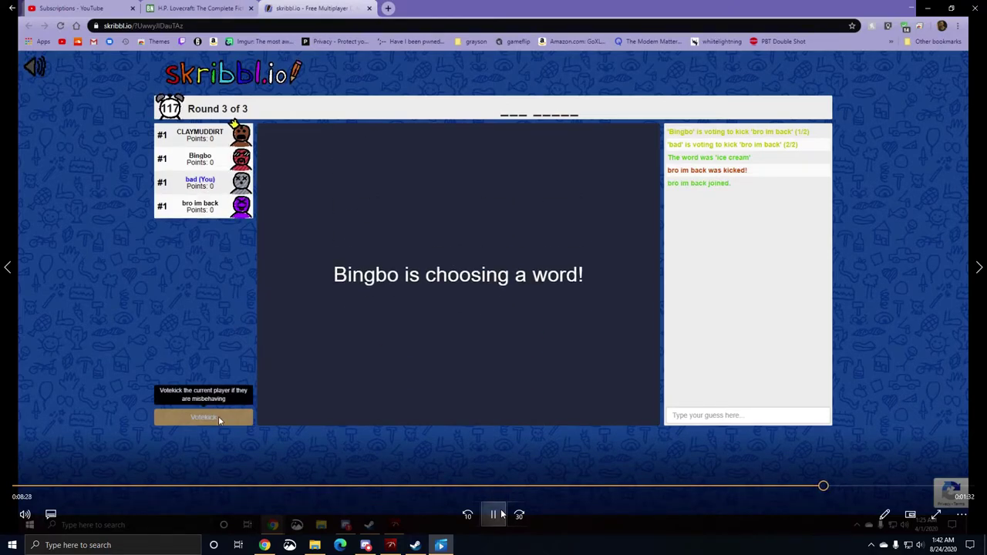
Open the 2020.04.10 - 21.31.48.04 clip, pause it at 8:56, and bring up the clips folder.
left_click(313, 545)
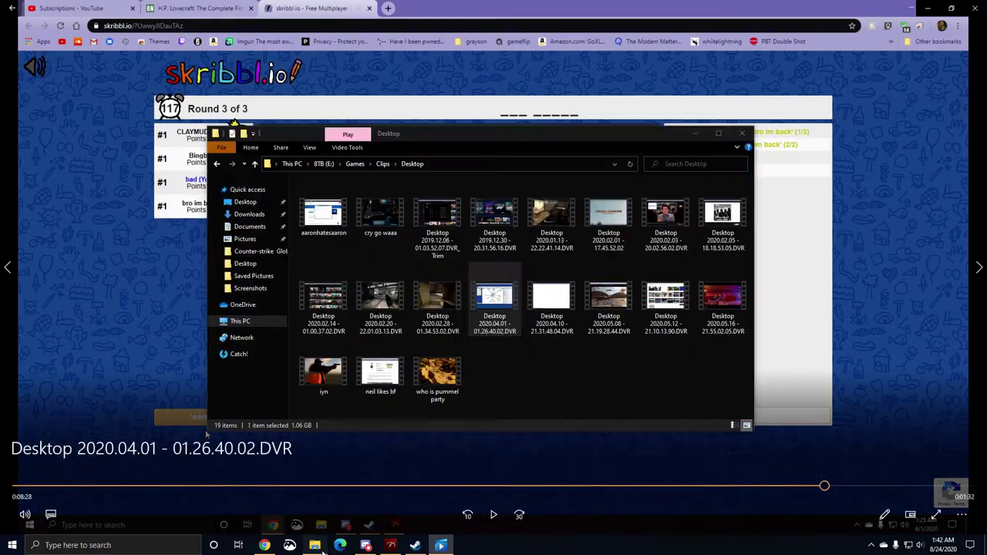
double_click(550, 305)
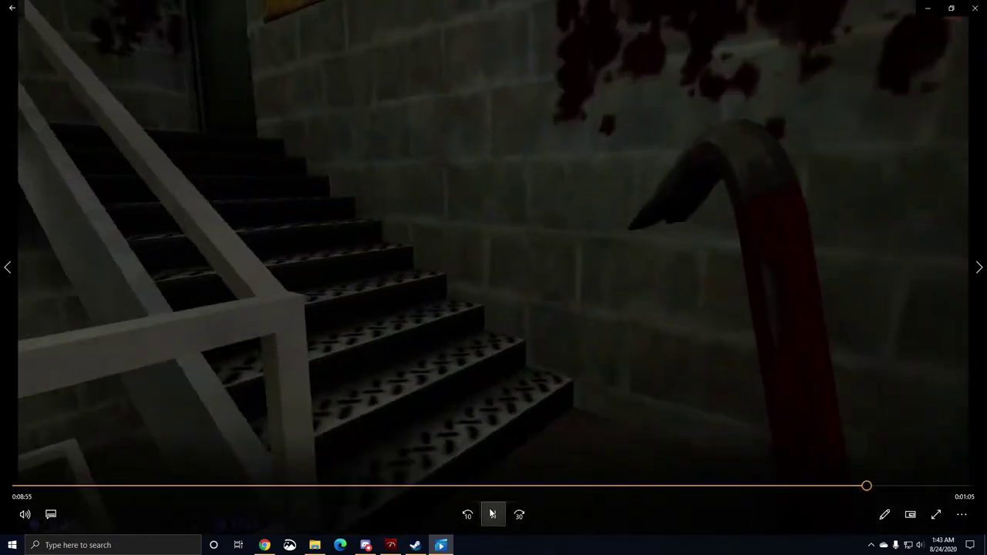
left_click(492, 515)
left_click(314, 545)
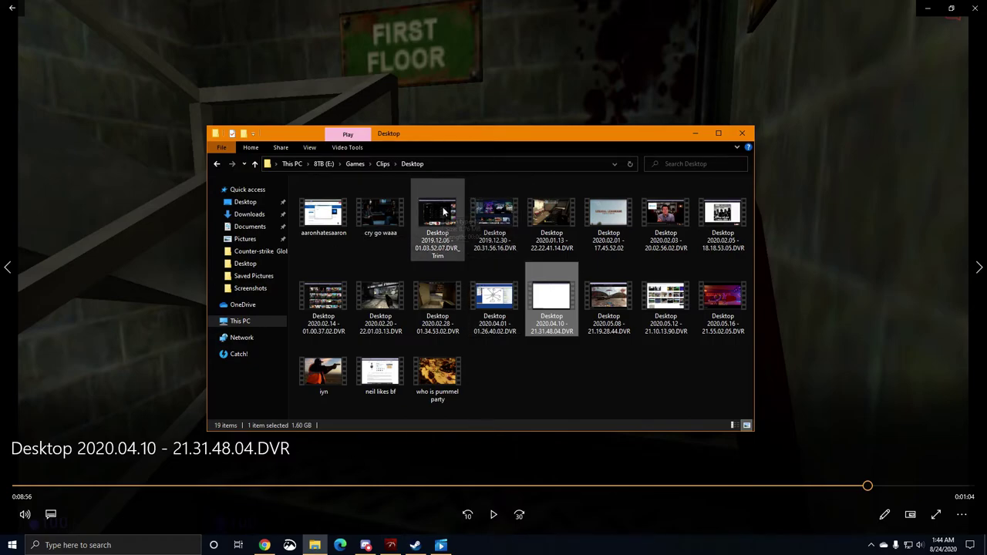
Go up to the Clips folder with Backspace and reopen the Desktop folder.
key("BackSpace")
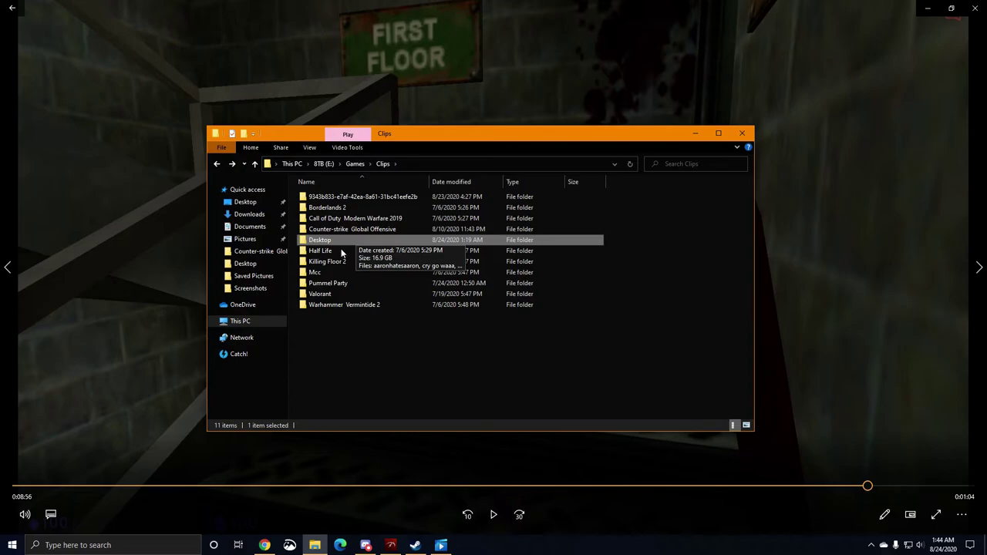
double_click(349, 240)
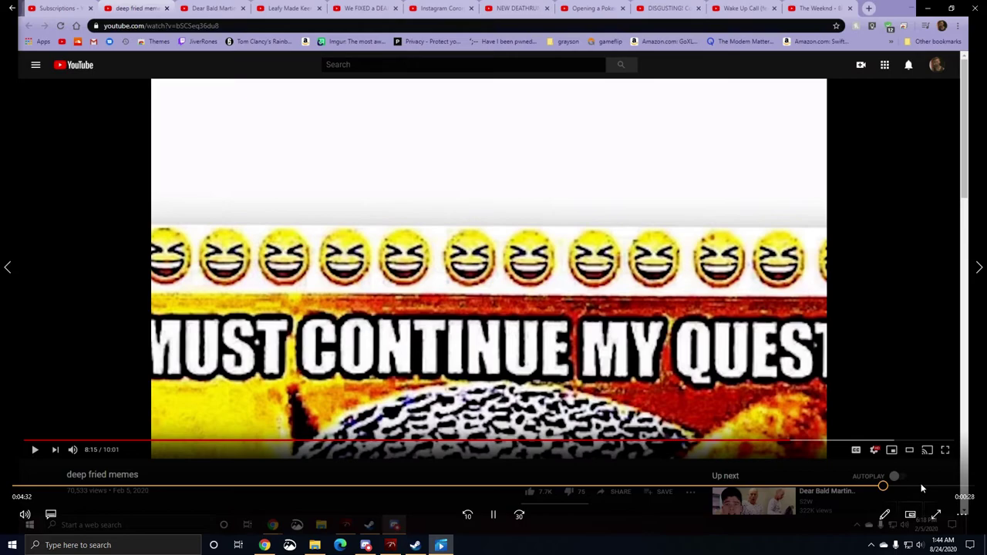
Seek ahead in the 2019.12.30 clip, skip back ten seconds, and pause at 4:08.
left_click(920, 486)
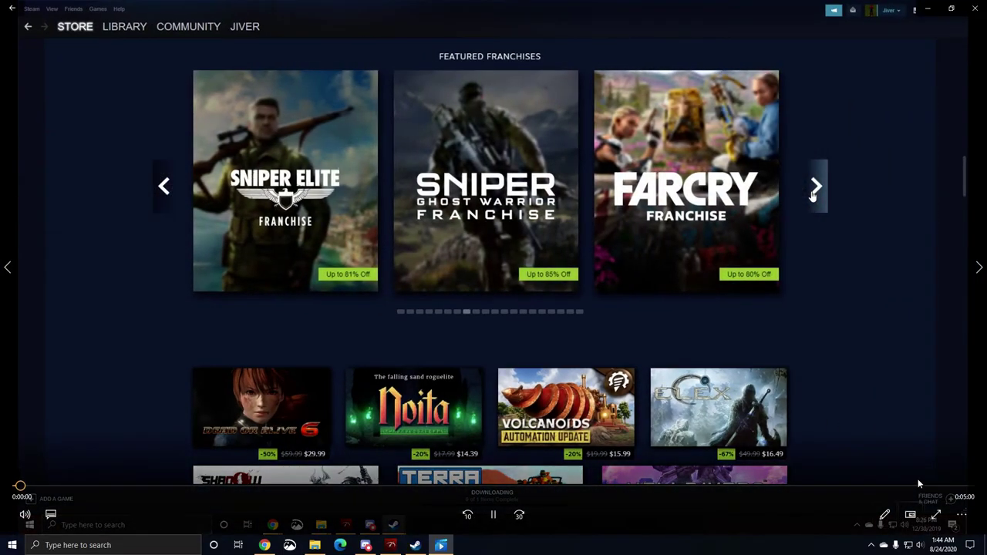
left_click(909, 486)
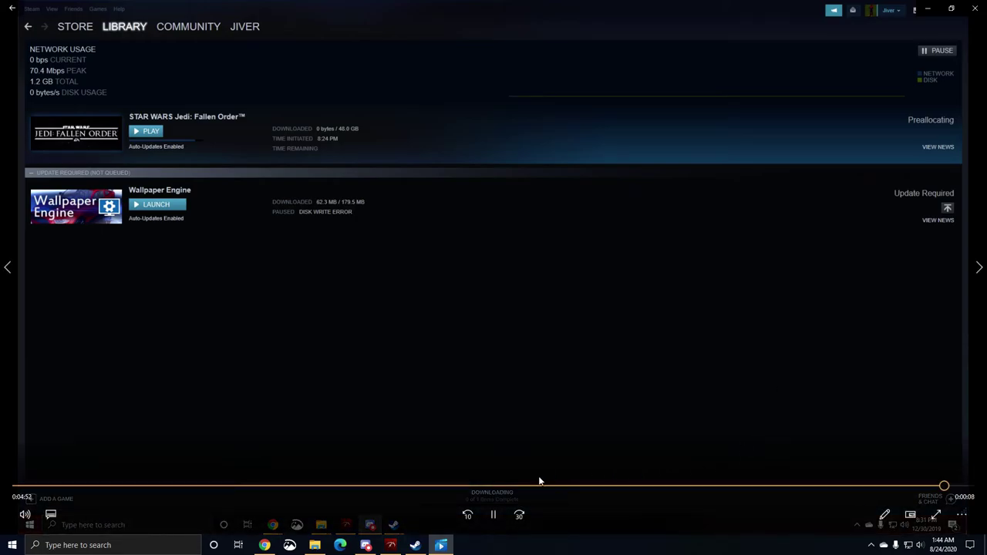
left_click(476, 517)
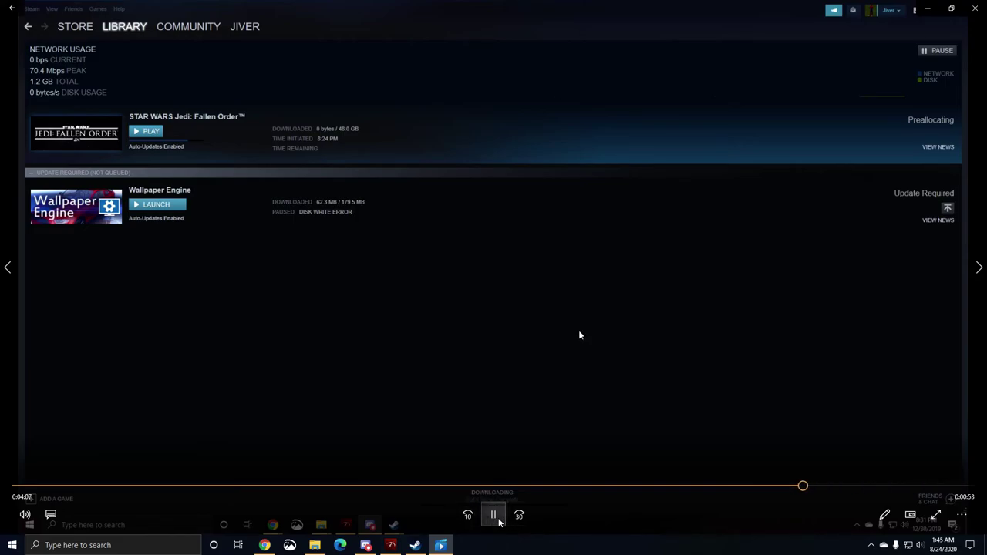
left_click(499, 517)
mouse_move(315, 545)
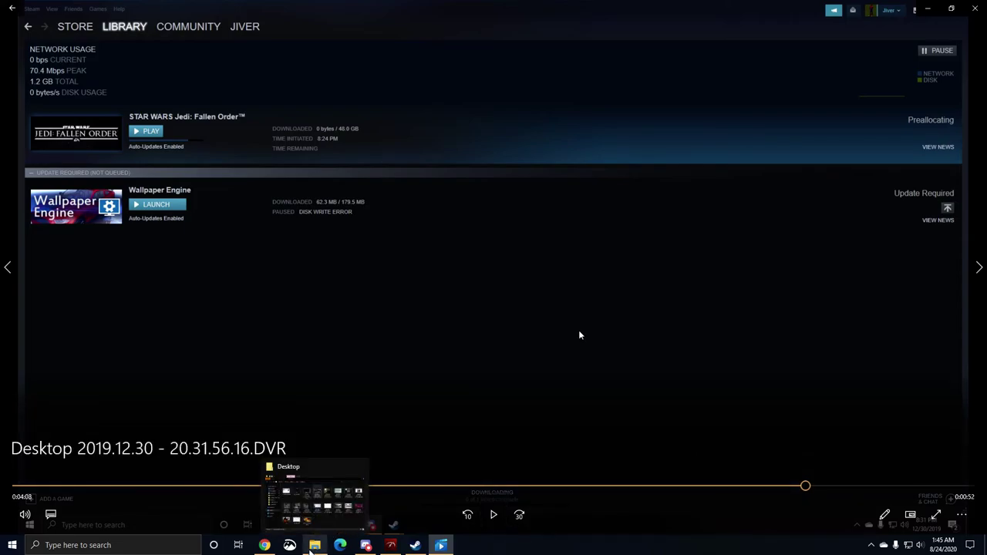
Play the Desktop 2019.12.06 - 01.03.52.07.DVR_Trim clip and scrub back toward 0:20.
left_click(315, 545)
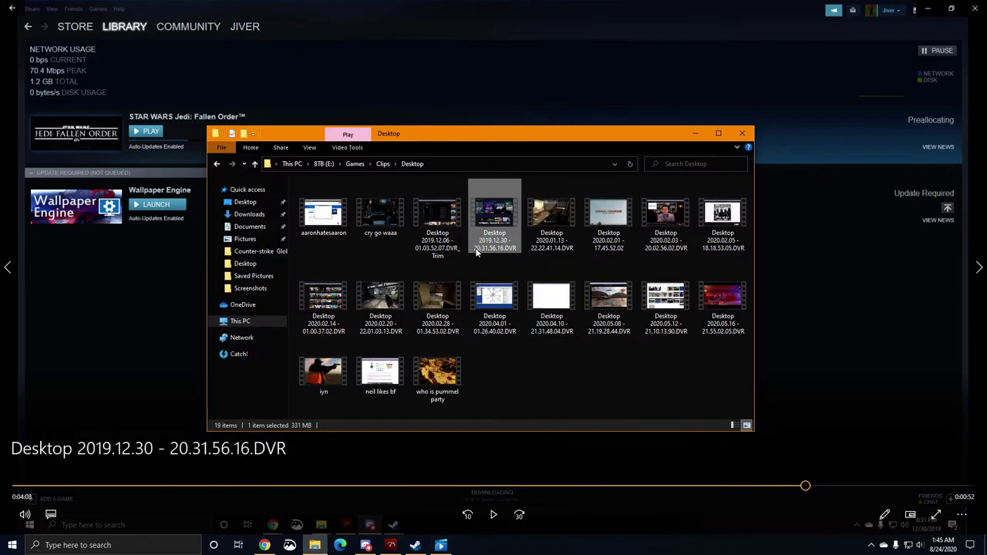
double_click(431, 224)
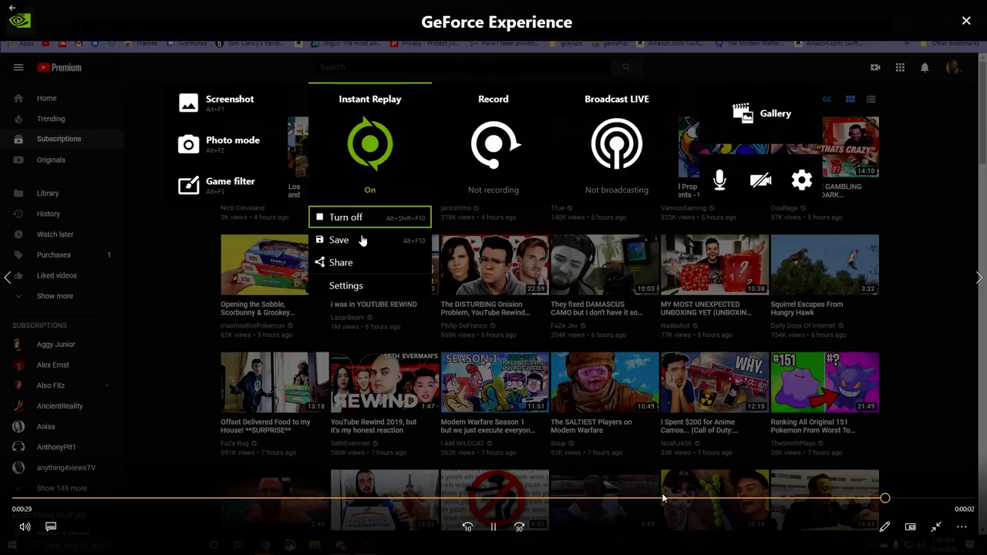
left_click(655, 503)
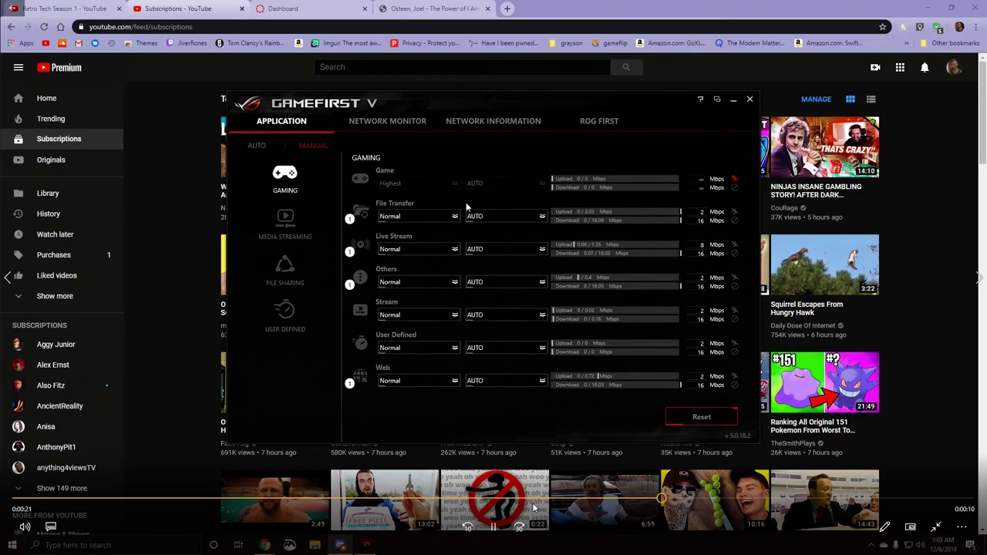
left_click(391, 499)
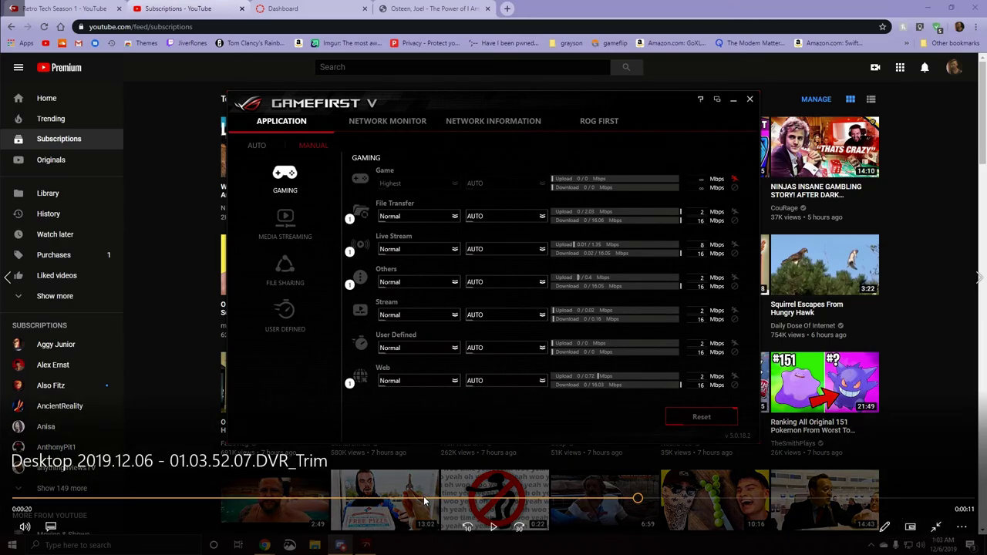
left_click(351, 500)
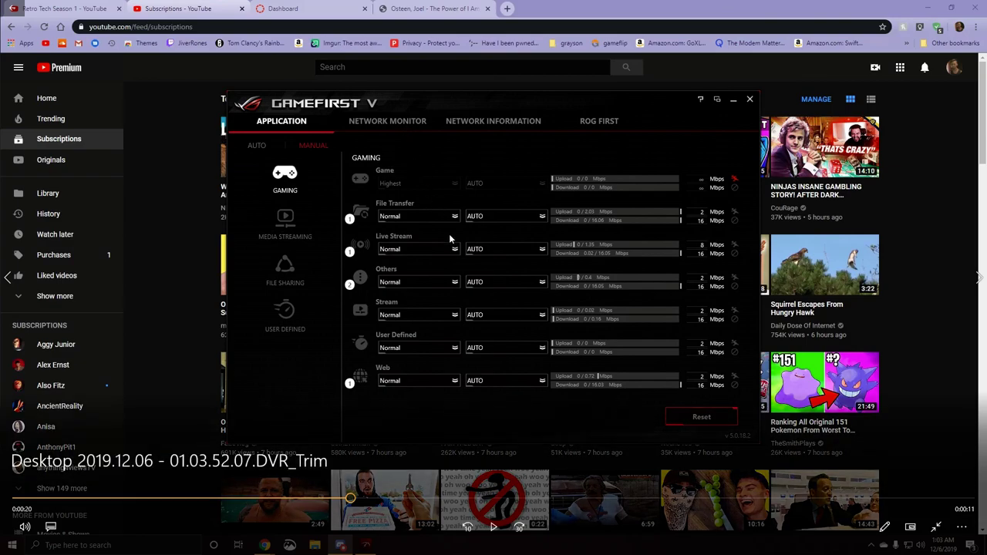
Show GeForce Experience's Instant Replay options via the Alt+Z overlay.
left_click(936, 527)
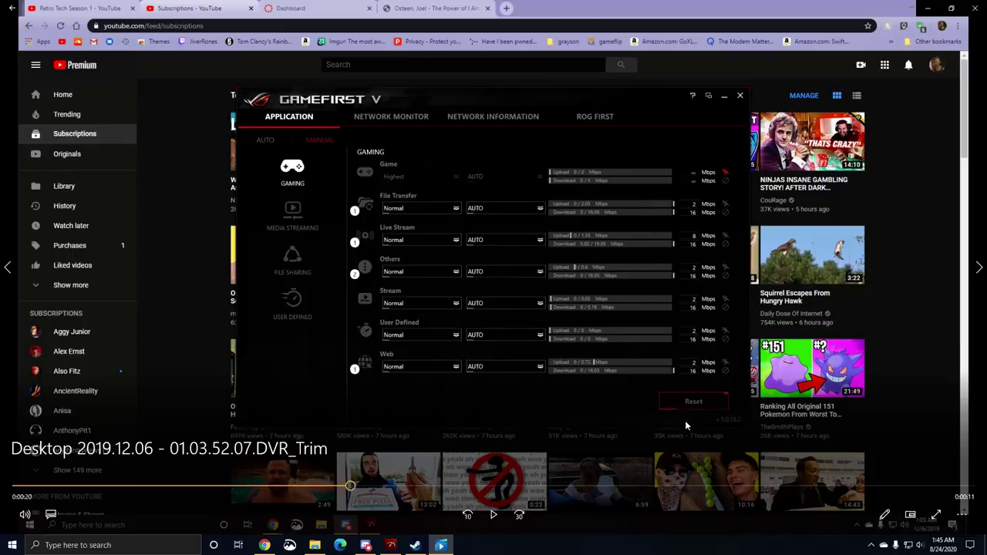
key("alt+z")
left_click(400, 189)
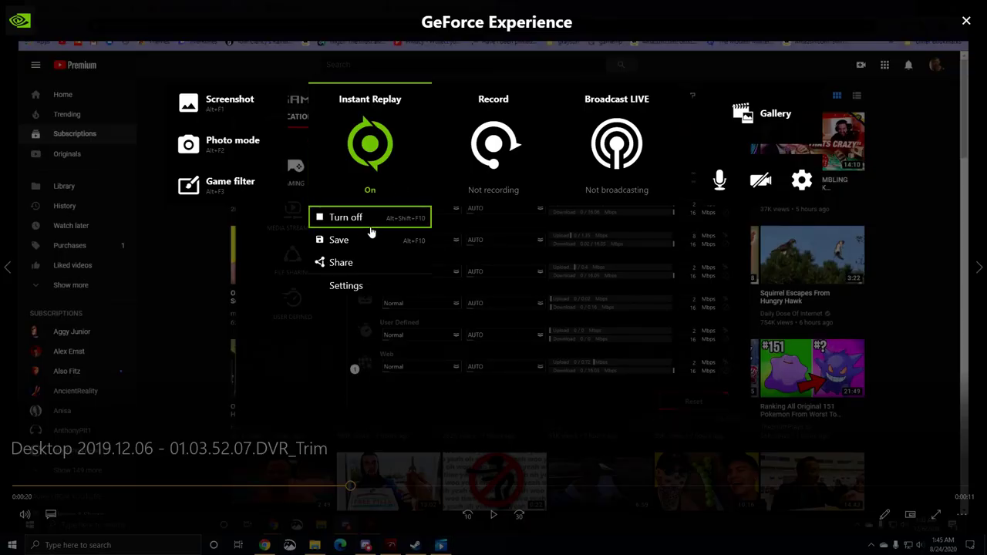